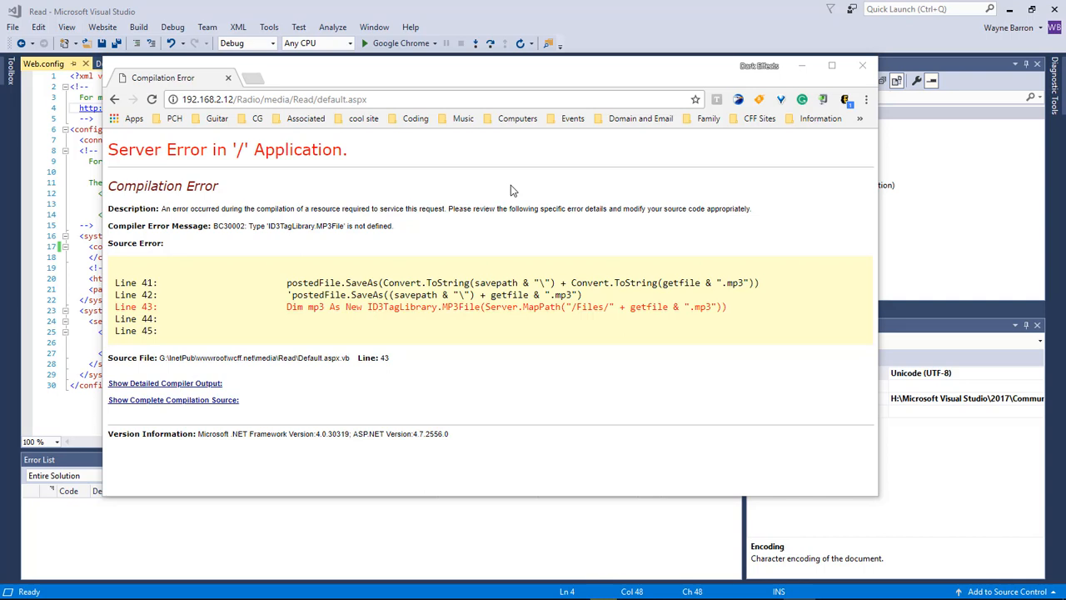
# - Bring the Chrome window with the BC30002 compilation error to the front
pyautogui.click(449, 77)
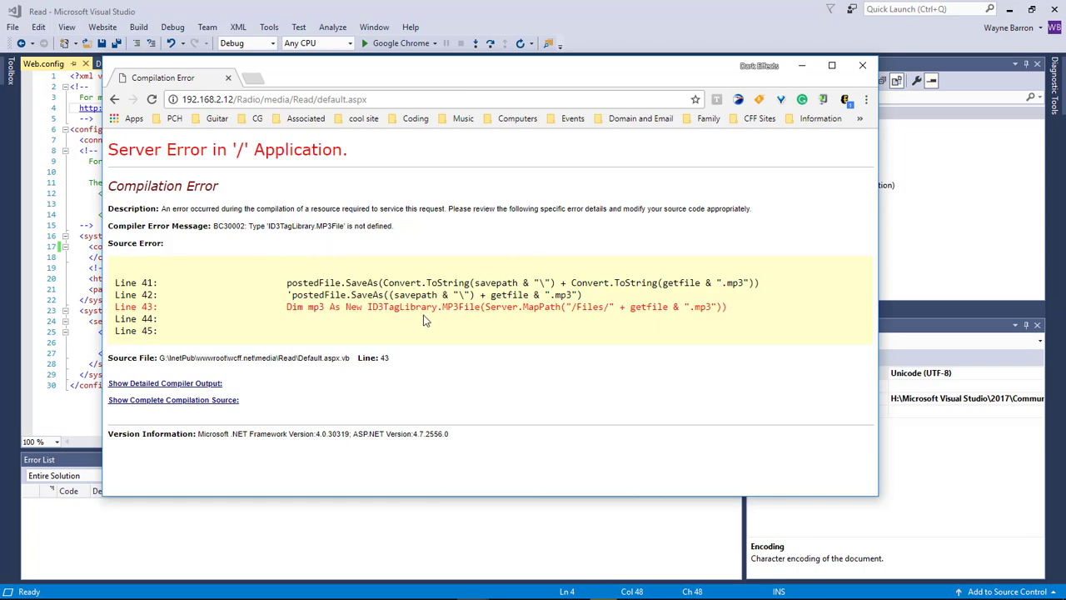
pyautogui.click(358, 52)
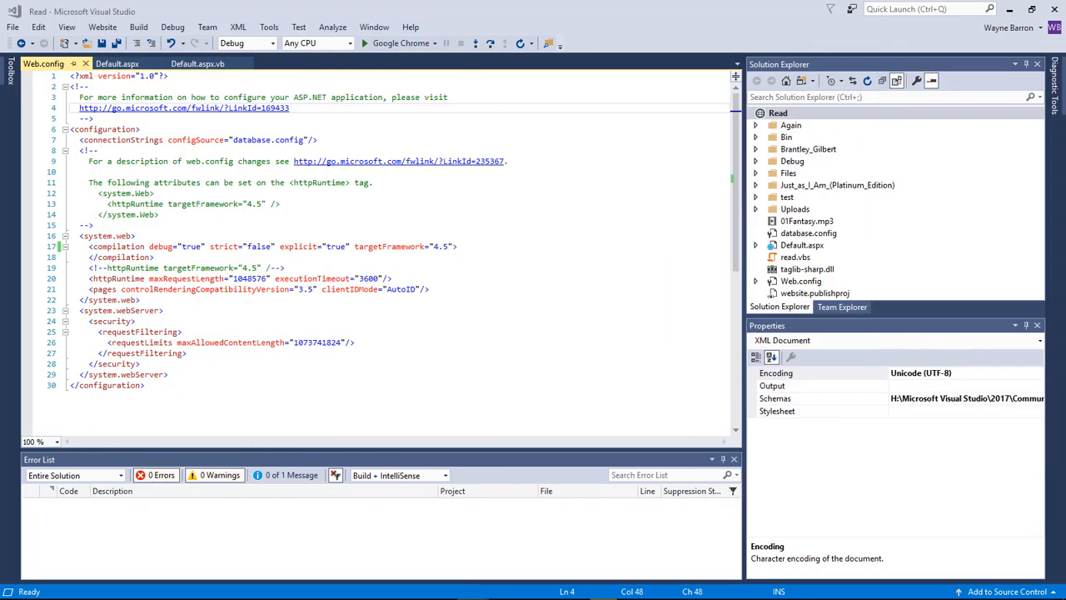
pyautogui.click(172, 27)
pyautogui.click(193, 64)
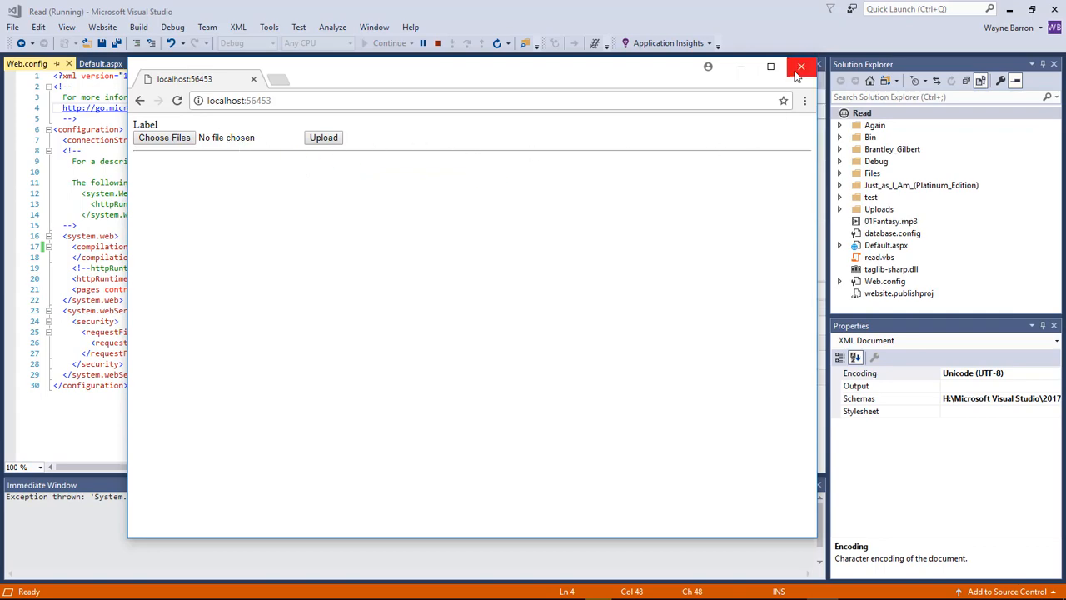
pyautogui.hotkey('alt', 'Tab')
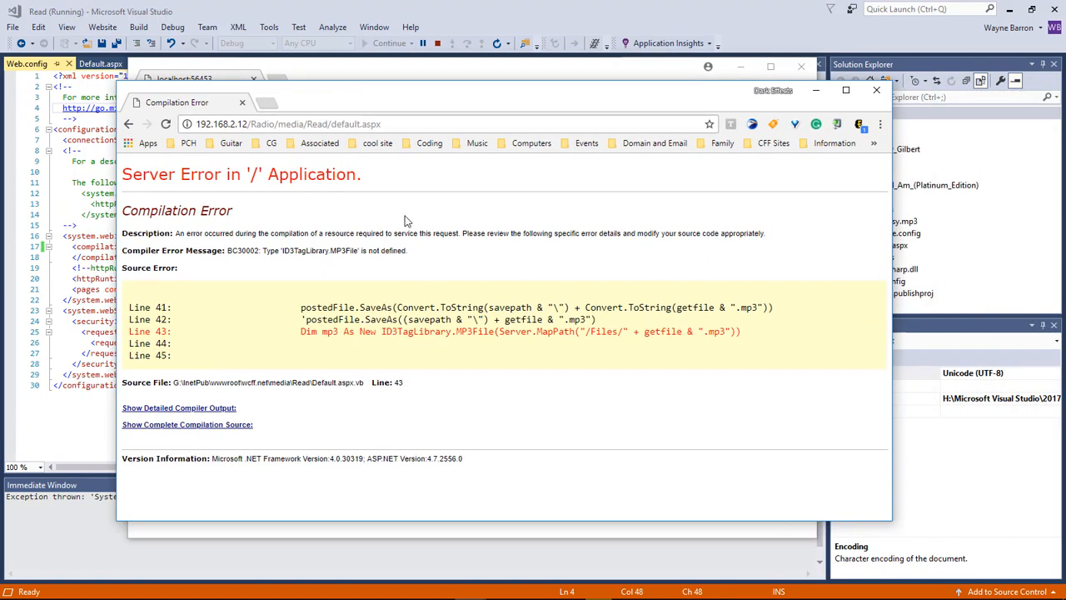
pyautogui.press('F5')
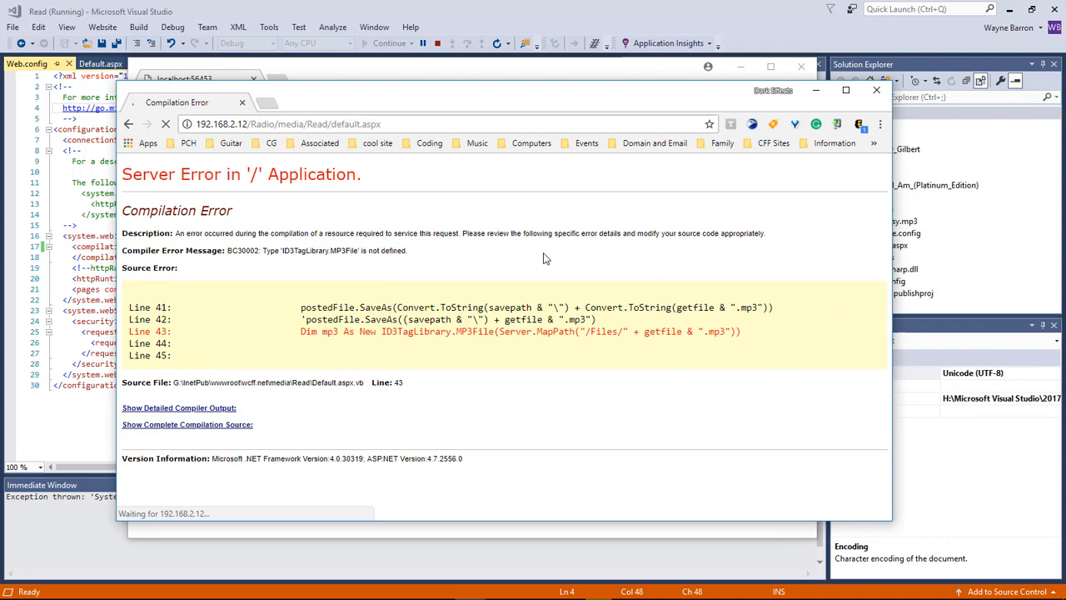
# - Close the test browser and reach the Developer Command Prompt entry under Visual Studio 2017 in Start
pyautogui.hotkey('alt', 'F4')
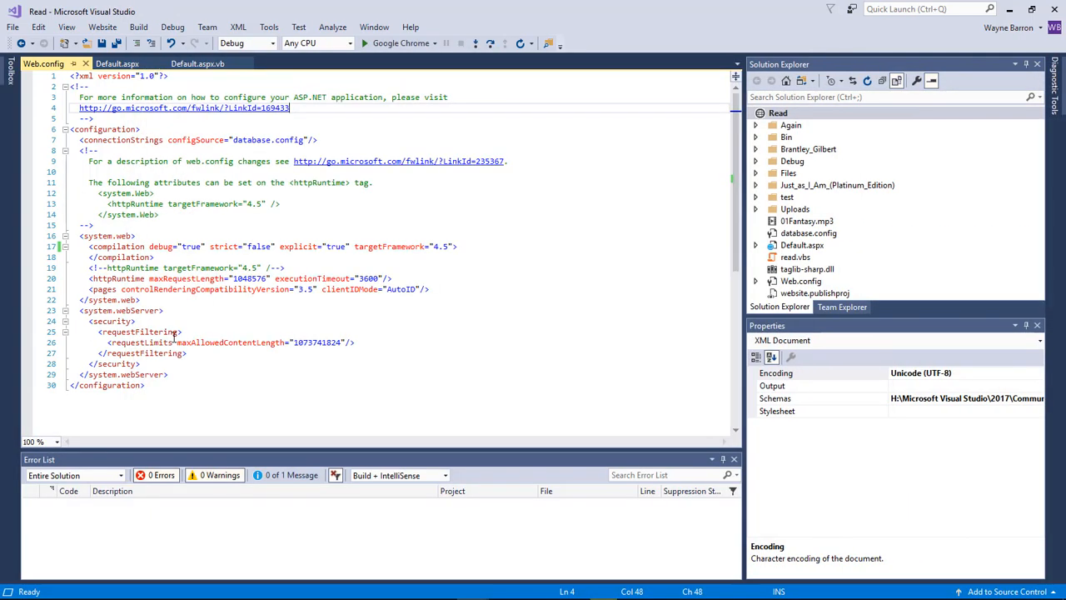
pyautogui.click(15, 591)
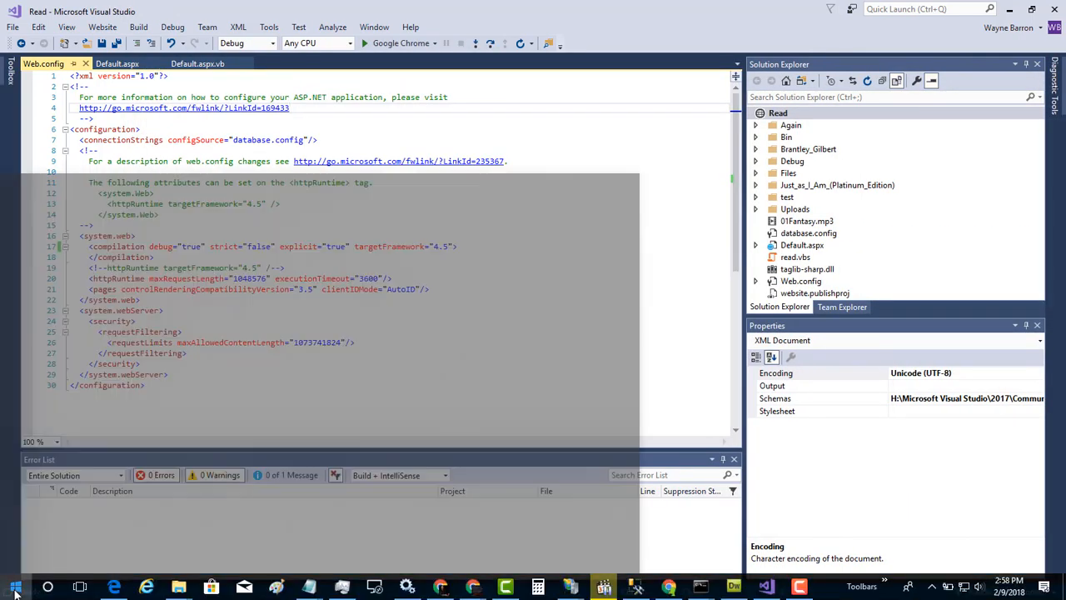
pyautogui.scroll(-3, 182, 494)
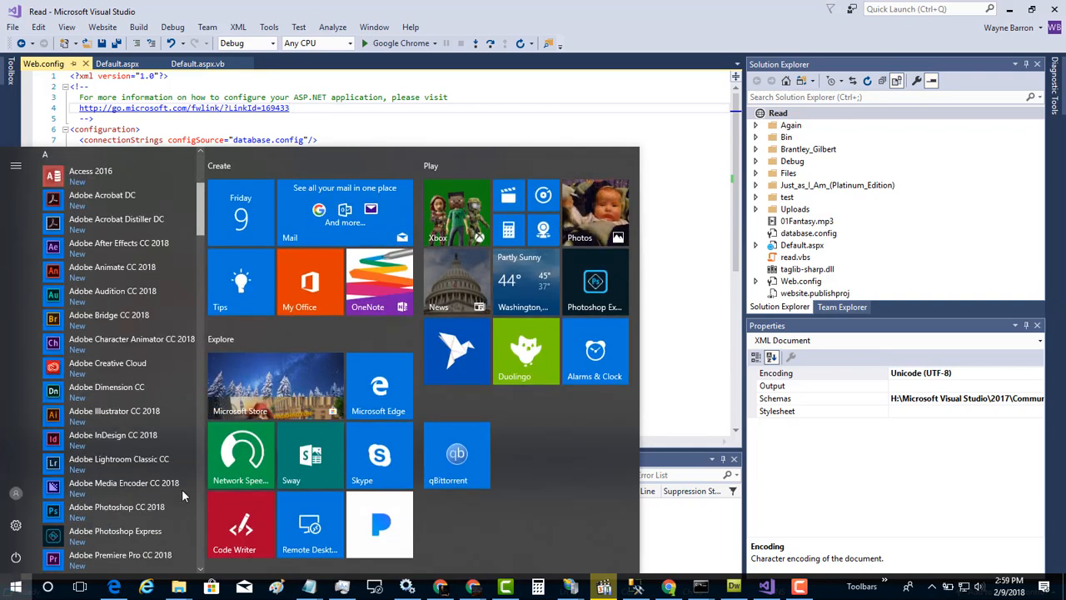
pyautogui.scroll(-10, 183, 504)
pyautogui.scroll(-2, 185, 517)
pyautogui.scroll(-3, 186, 528)
pyautogui.scroll(5, 186, 533)
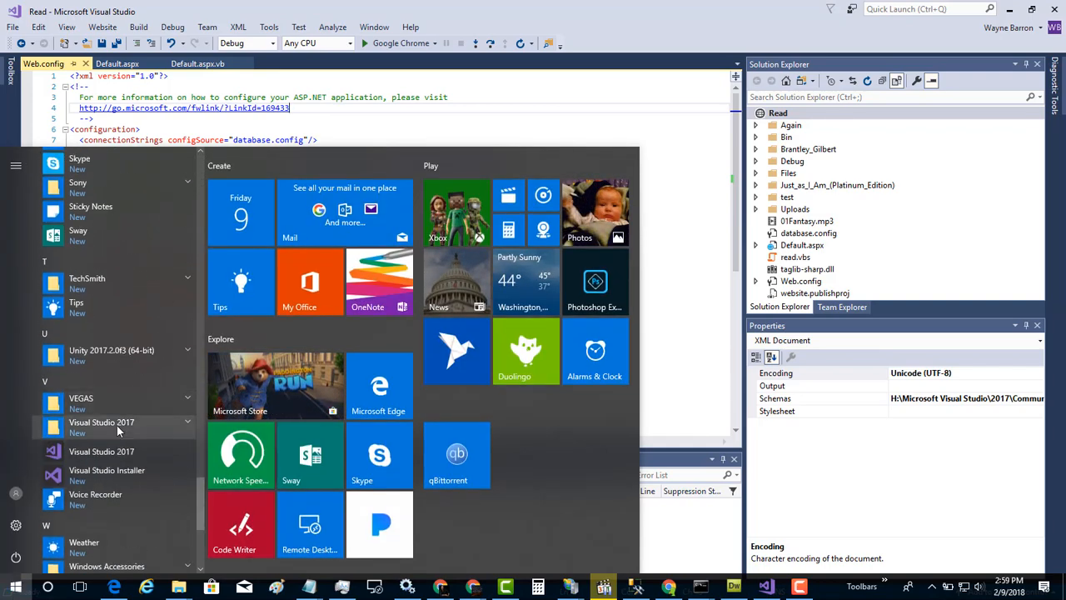
pyautogui.click(118, 426)
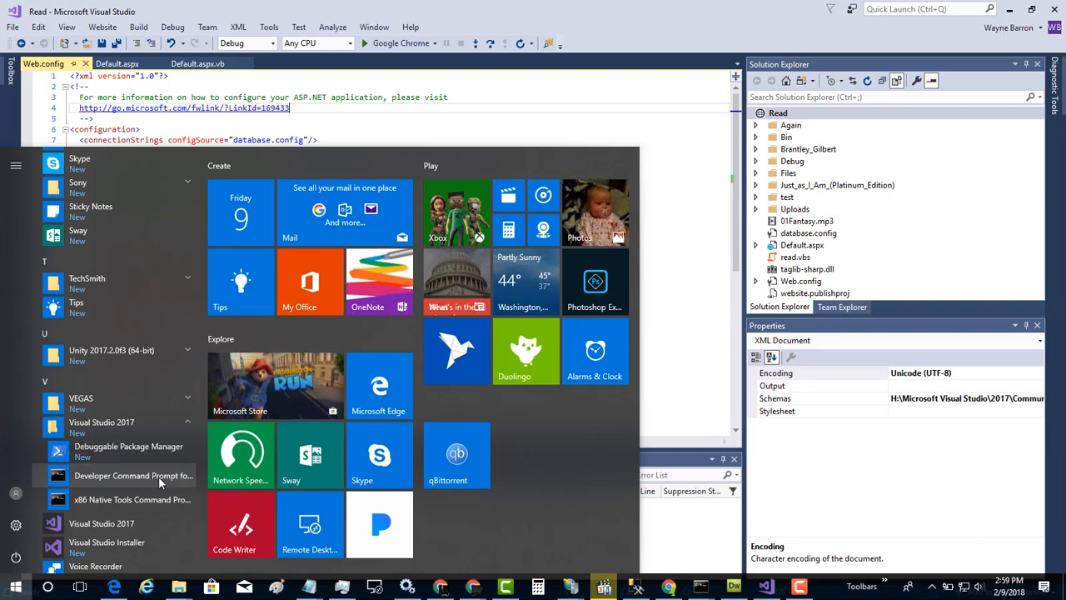
pyautogui.rightClick(160, 481)
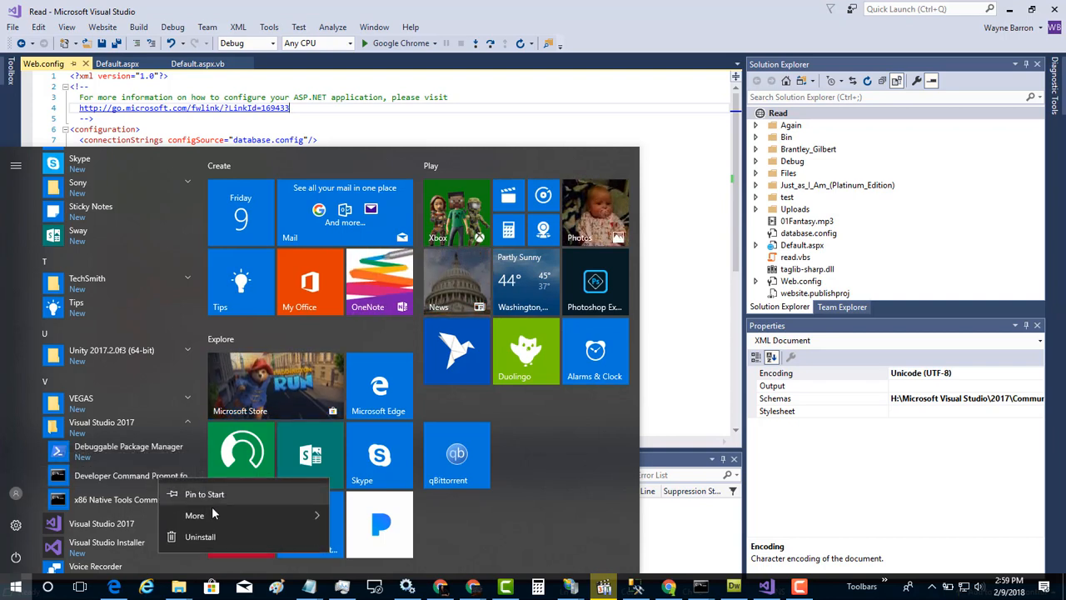
pyautogui.moveTo(241, 516)
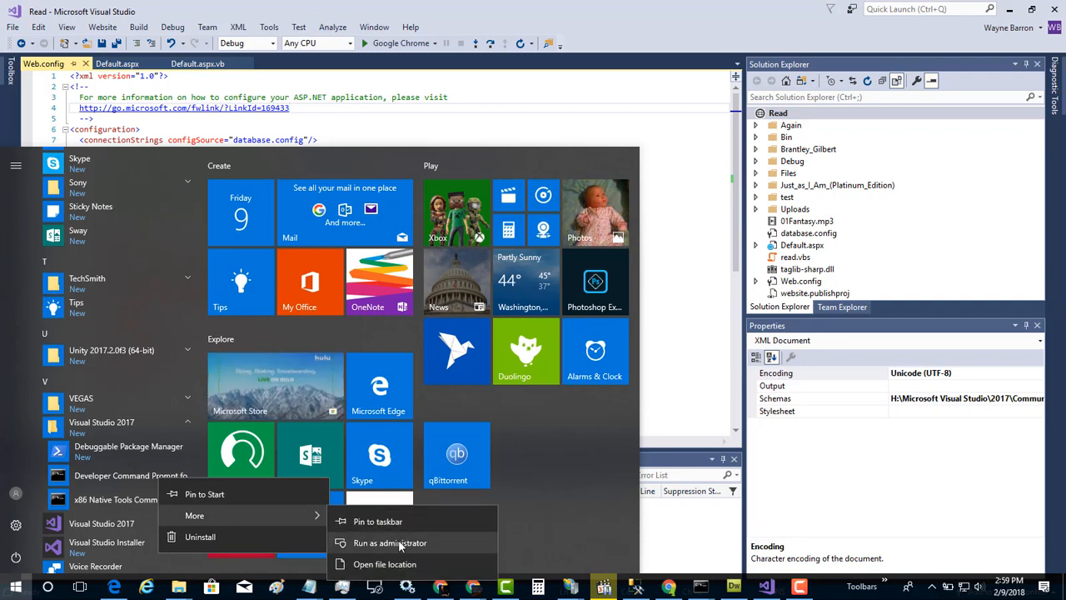
# - Start the prompt as administrator and copy the regasm command from the Notepad notes
pyautogui.click(400, 545)
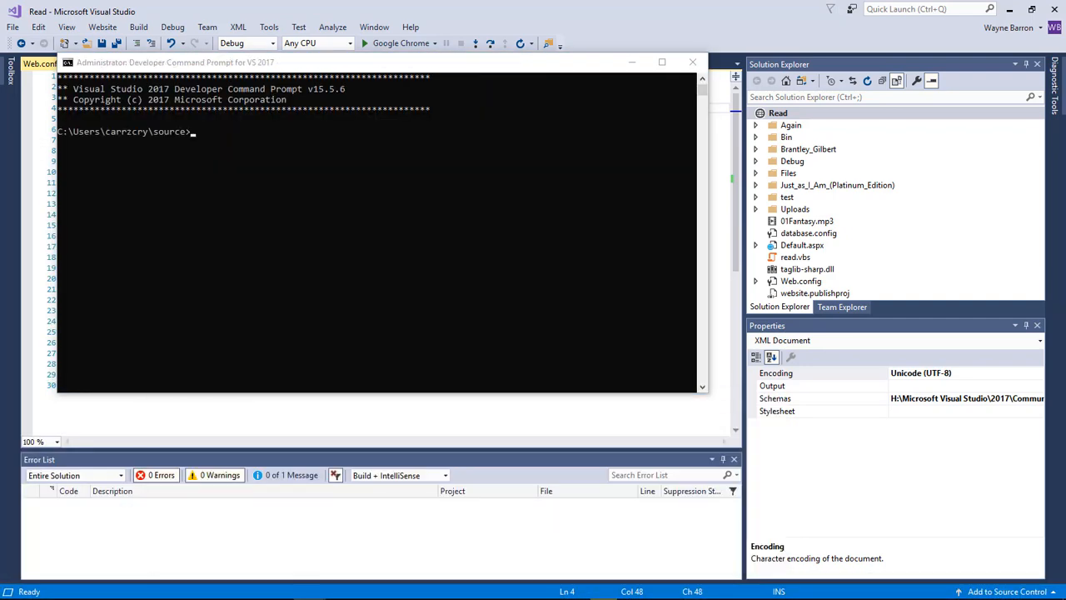
pyautogui.moveTo(548, 405); pyautogui.dragTo(423, 439)
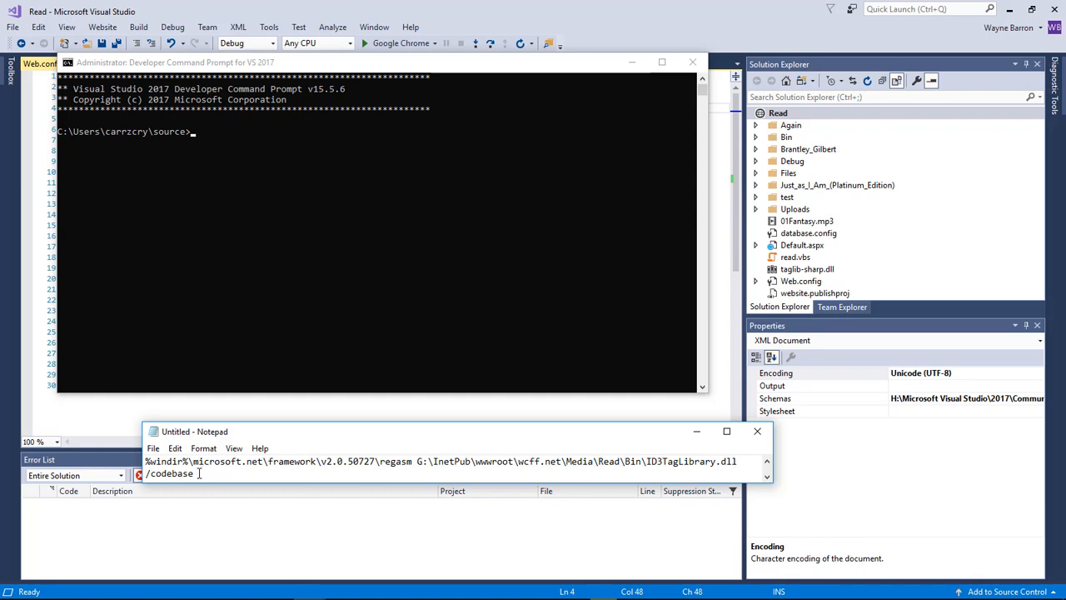
pyautogui.hotkey('ctrl', 'a')
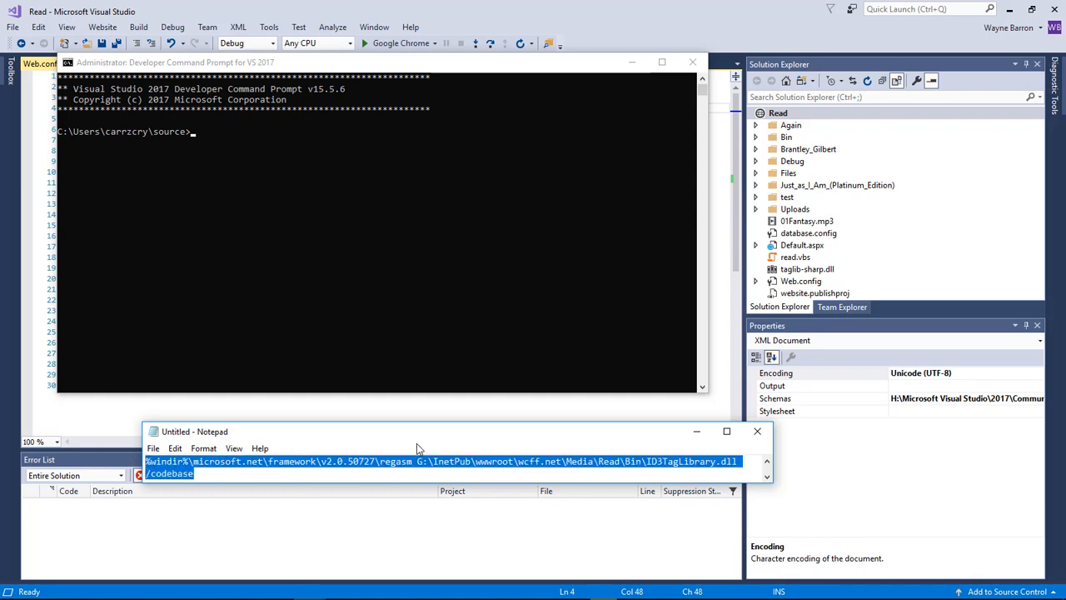
pyautogui.rightClick(408, 462)
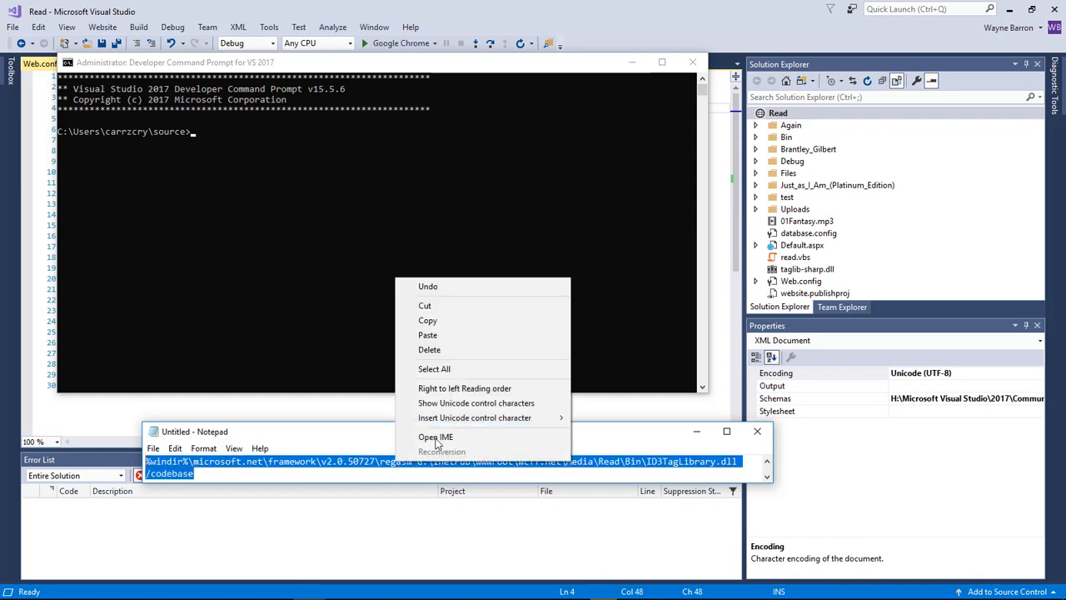
pyautogui.click(447, 320)
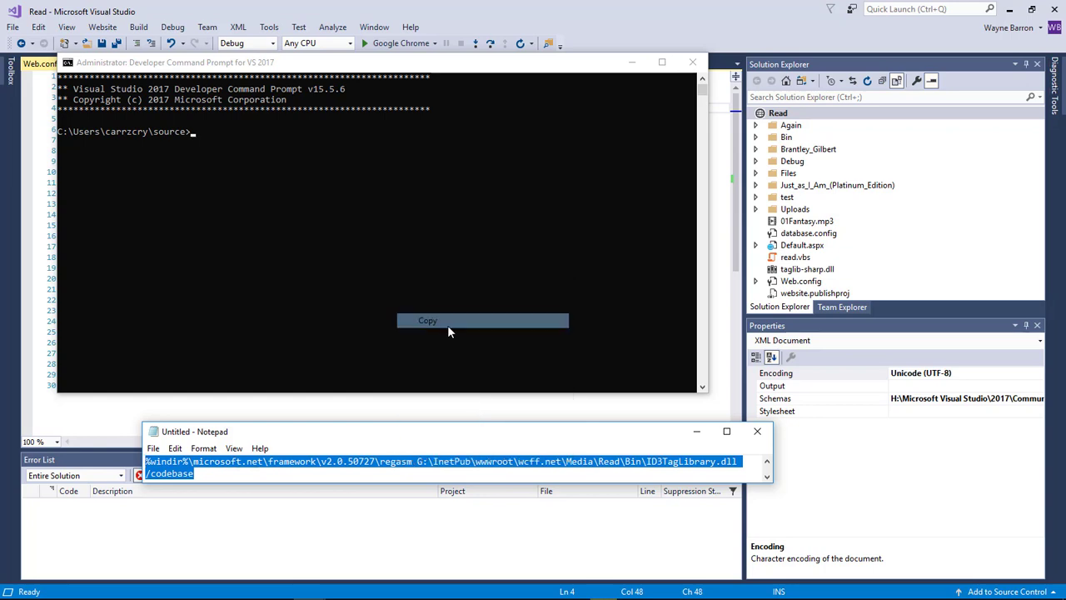
# - Run the regasm /codebase registration of ID3TagLibrary.dll in the command prompt
pyautogui.click(199, 151)
pyautogui.rightClick(199, 151)
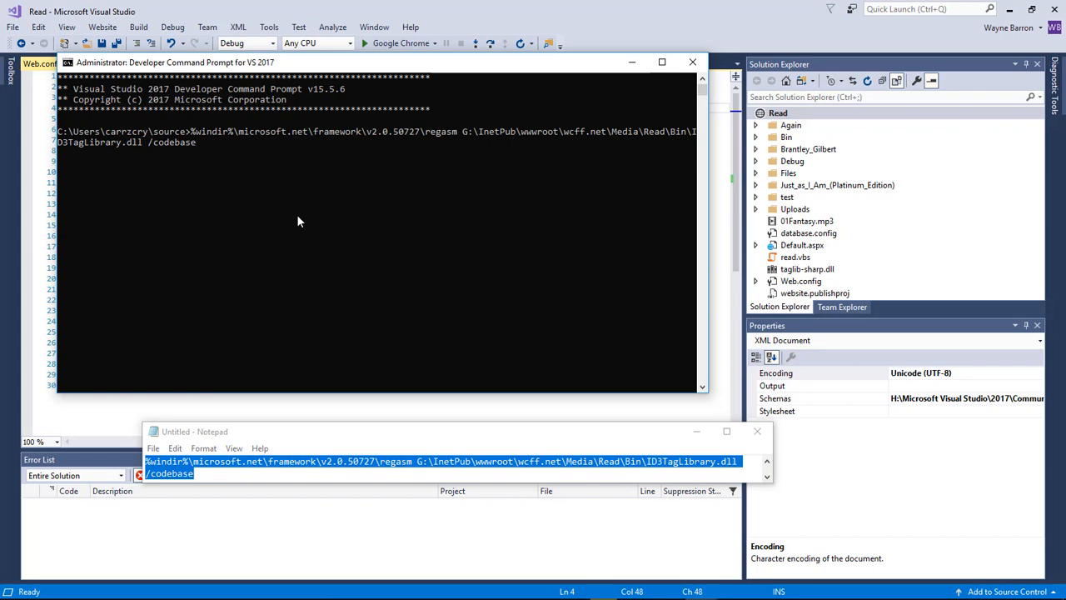
pyautogui.press('Return')
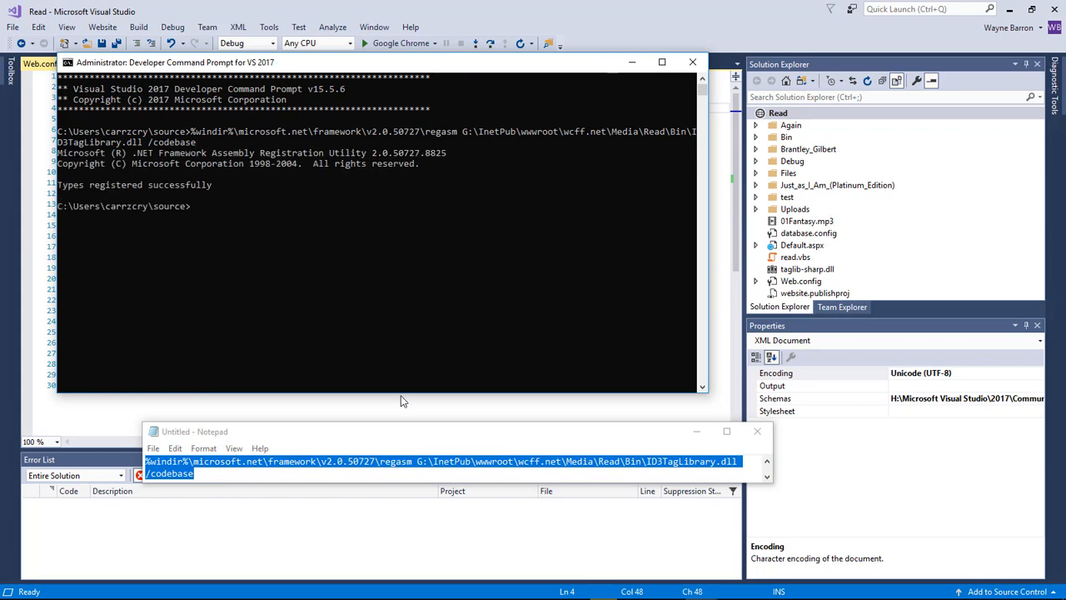
# - Copy the gacutil -i ID3TagLibrary.dll line from Notepad and run it in the prompt
pyautogui.click(389, 465)
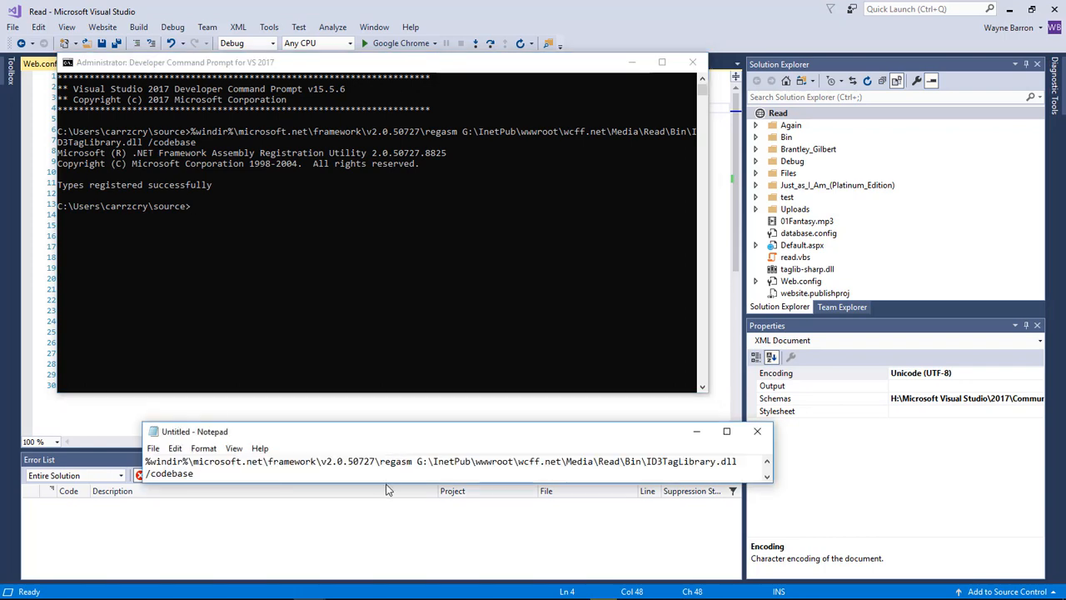
pyautogui.moveTo(385, 482); pyautogui.dragTo(384, 509)
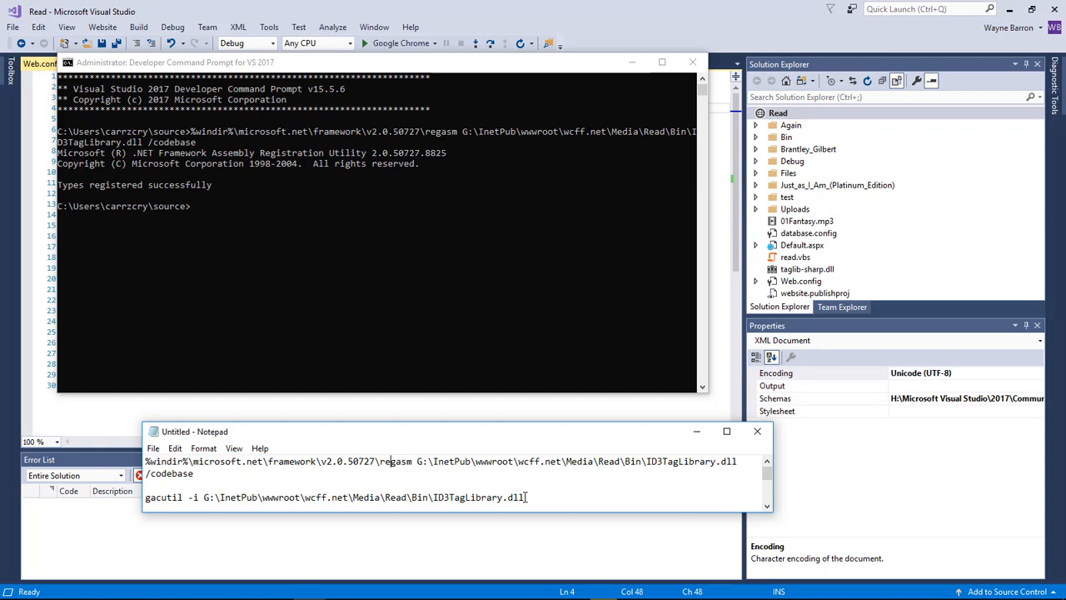
pyautogui.moveTo(525, 497); pyautogui.dragTo(144, 497)
pyautogui.click(271, 264)
pyautogui.rightClick(271, 264)
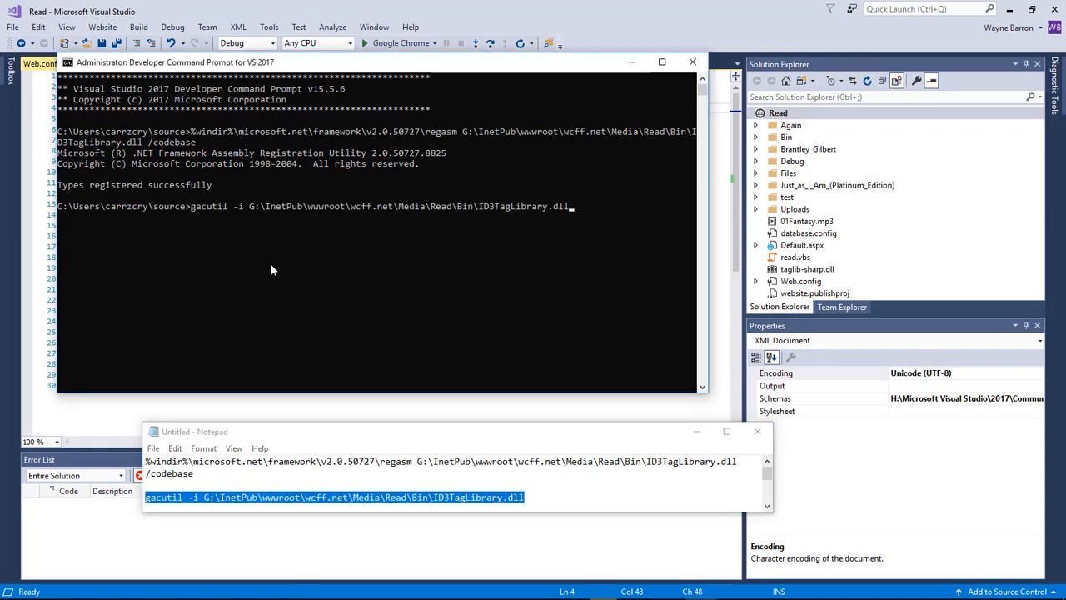
pyautogui.press('Return')
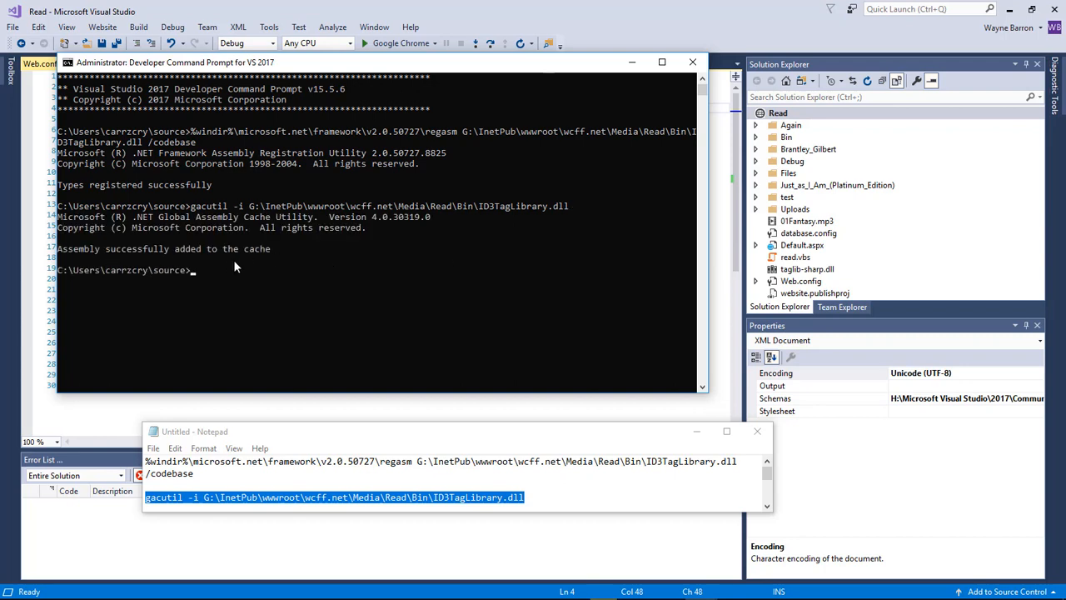
# - Copy 'gacutil -l ID3TagLibrary' from Notepad and run it, listing version 0.2.0.0
pyautogui.click(767, 475)
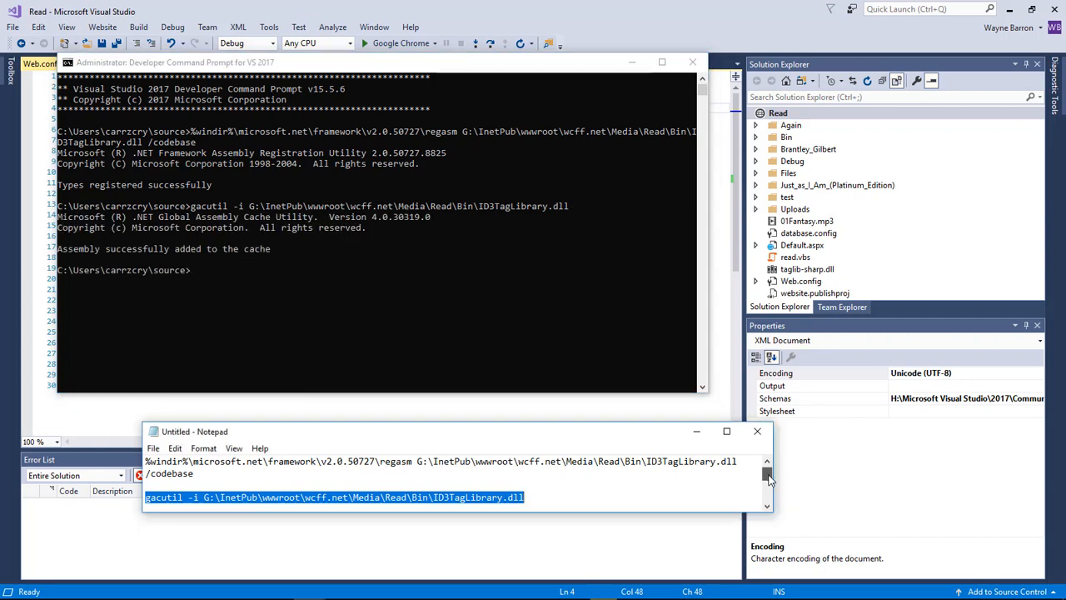
pyautogui.scroll(-1, 767, 474)
pyautogui.write('gacutil -l ID3TagLibrary')
pyautogui.click(282, 497)
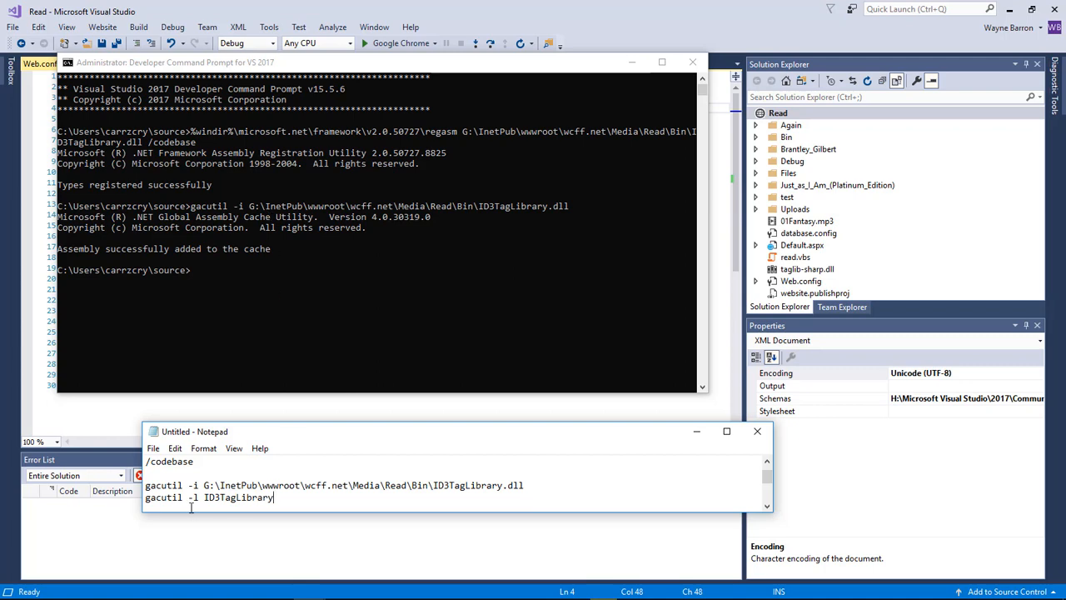
pyautogui.moveTo(274, 497); pyautogui.dragTo(111, 498)
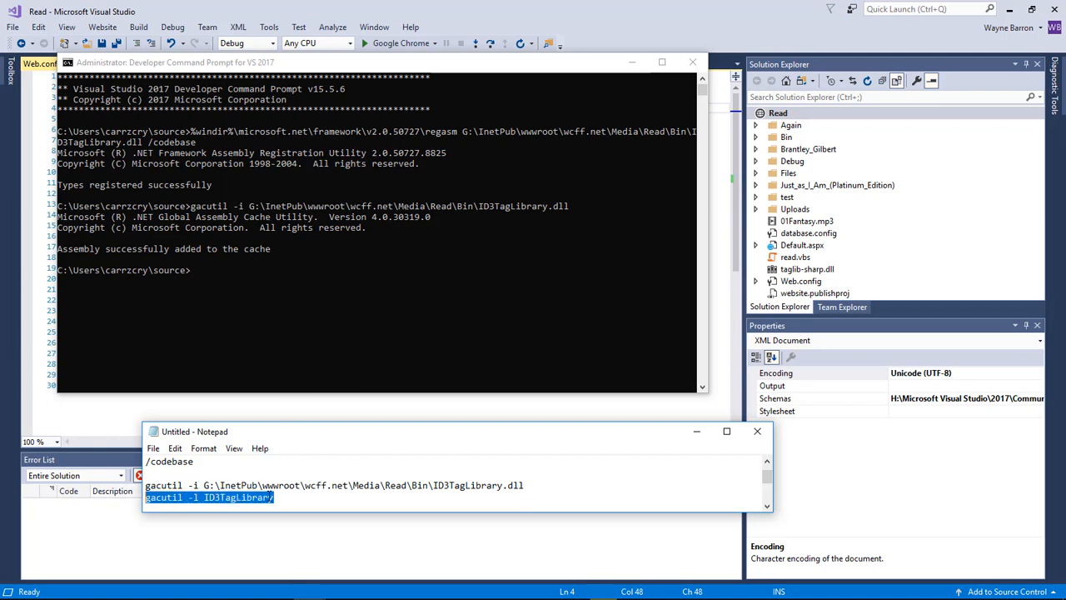
pyautogui.hotkey('ctrl', 'c')
pyautogui.click(239, 325)
pyautogui.hotkey('ctrl', 'v')
pyautogui.press('Return')
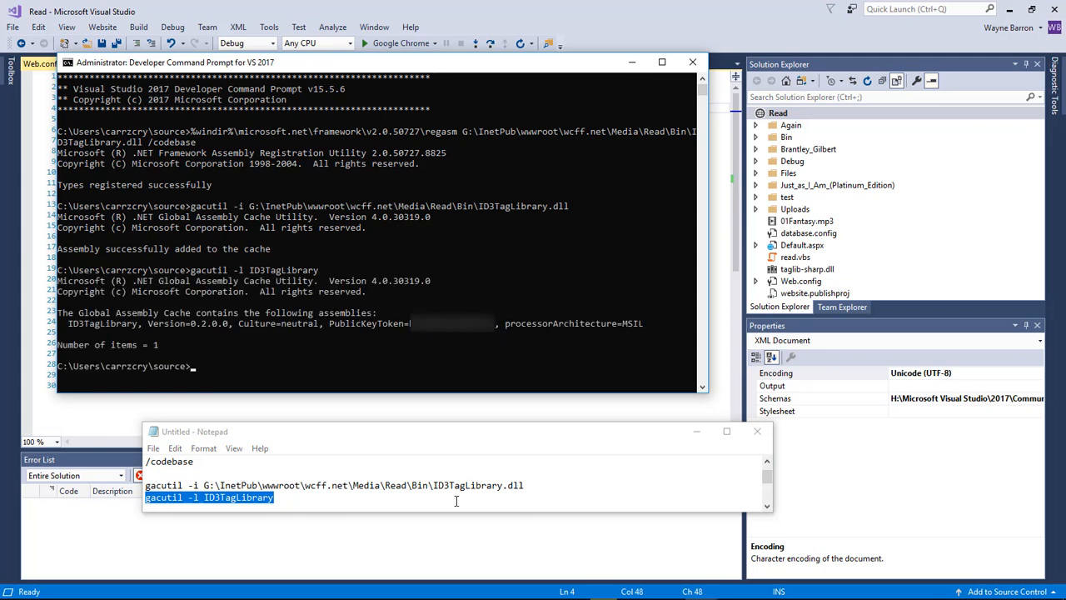
pyautogui.hotkey('alt', 'Tab')
pyautogui.moveTo(518, 529); pyautogui.dragTo(518, 554)
pyautogui.scroll(-1, 561, 508)
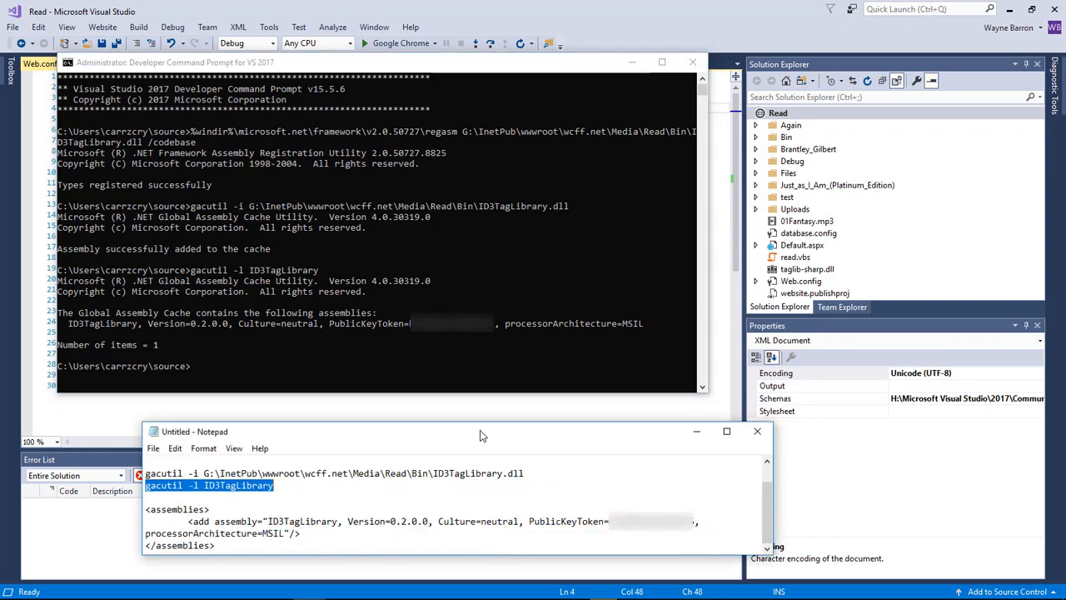
# - Copy the ID3TagLibrary assembly identity line from the cache listing output
pyautogui.moveTo(481, 434); pyautogui.dragTo(535, 378)
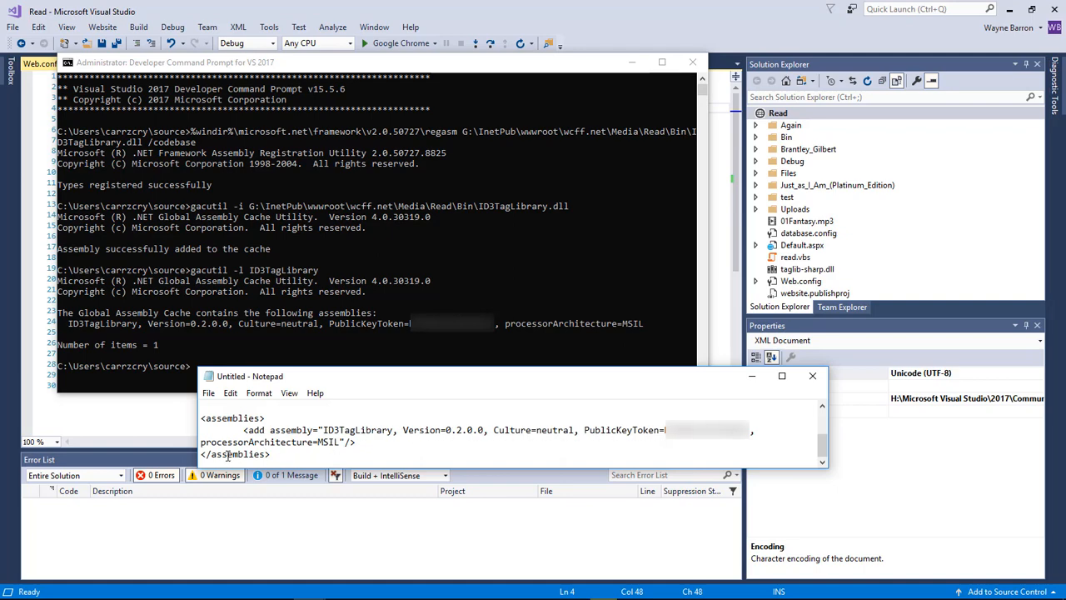
pyautogui.click(73, 324)
pyautogui.moveTo(70, 324); pyautogui.dragTo(645, 327)
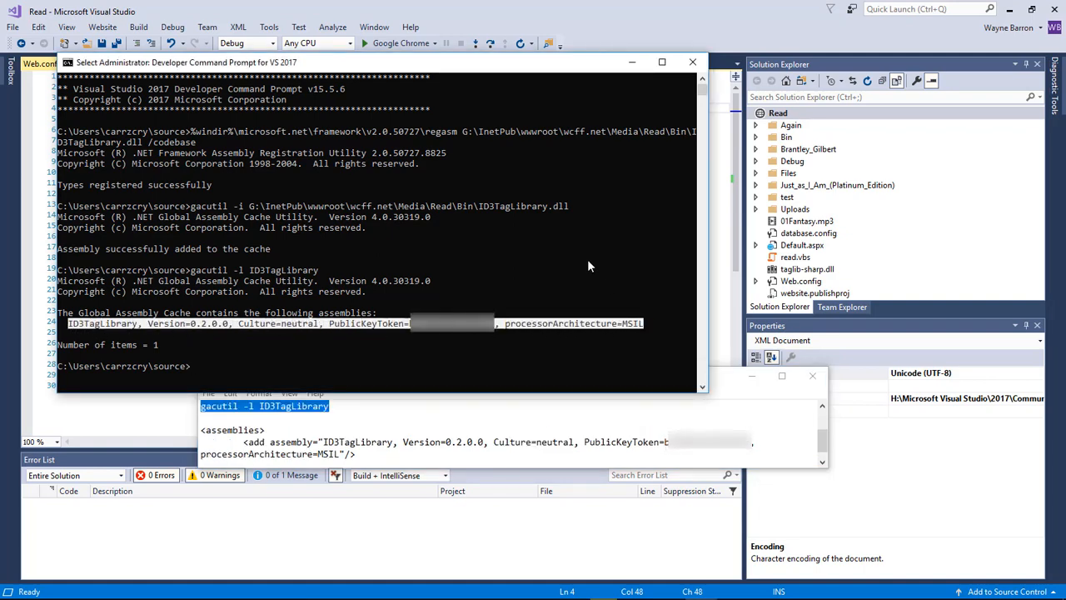
pyautogui.hotkey('ctrl', 'c')
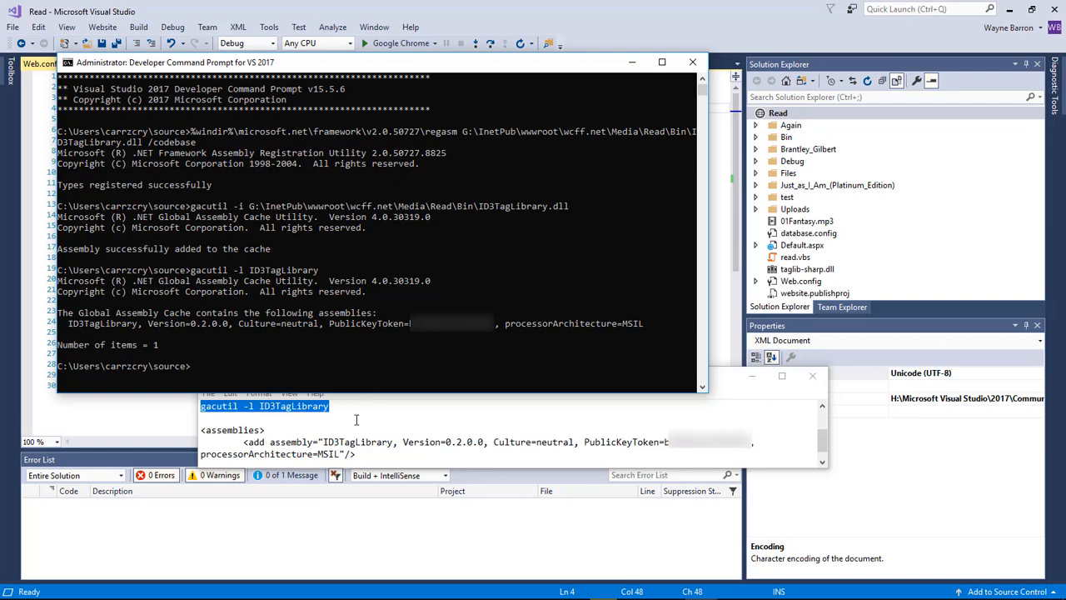
# - Paste the identity over the add assembly value in Notepad and select the <assemblies> block
pyautogui.click(325, 442)
pyautogui.moveTo(326, 441); pyautogui.dragTo(340, 454)
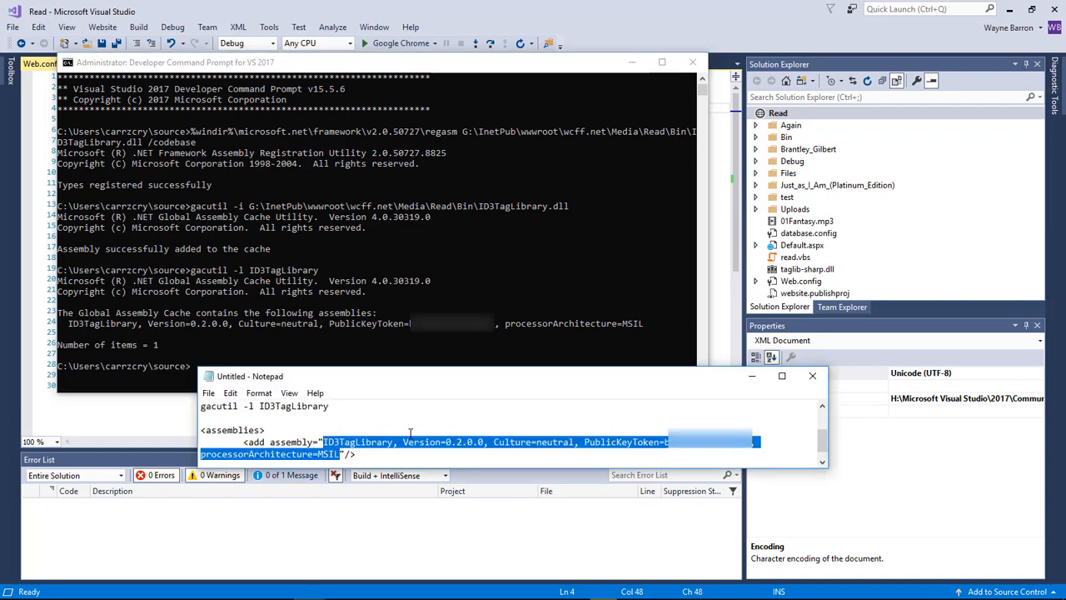
pyautogui.hotkey('ctrl', 'v')
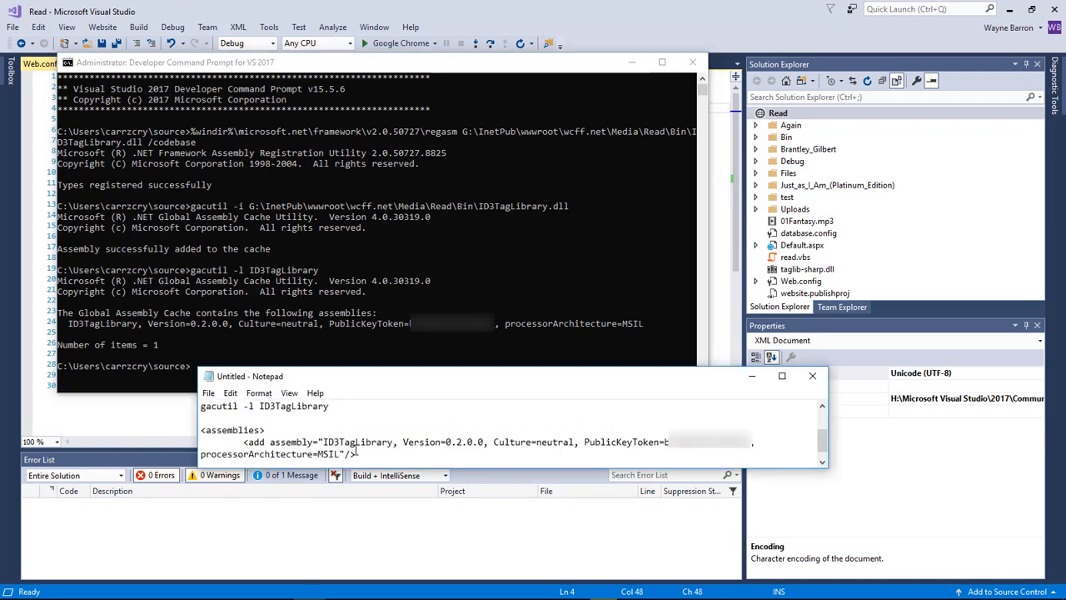
pyautogui.scroll(-1, 329, 456)
pyautogui.moveTo(282, 454); pyautogui.dragTo(190, 420)
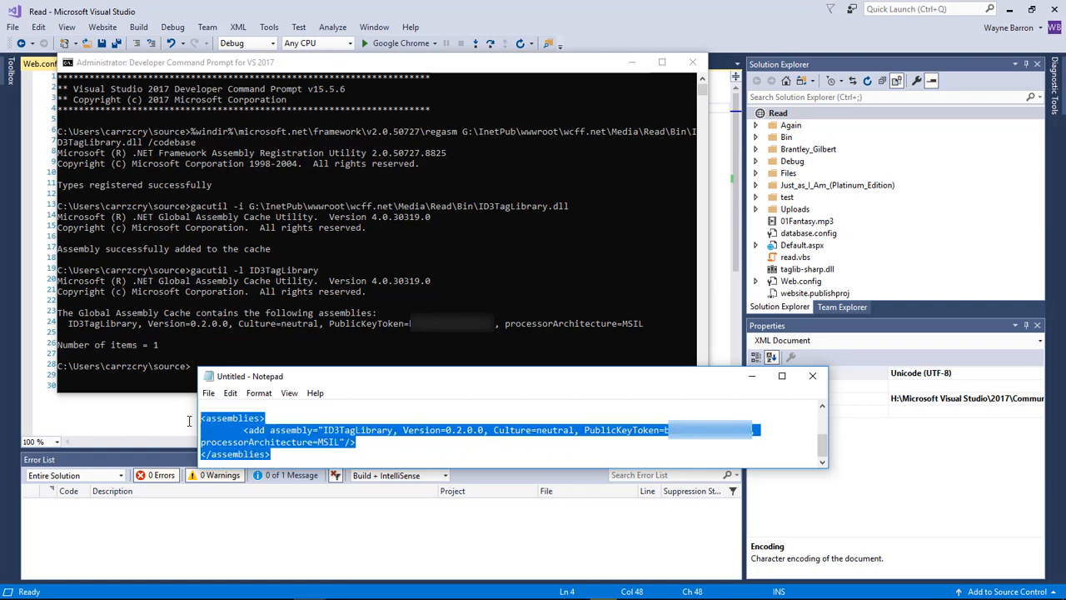
# - Paste the <assemblies> block on a new line inside <compilation> in Web.config and save
pyautogui.click(713, 26)
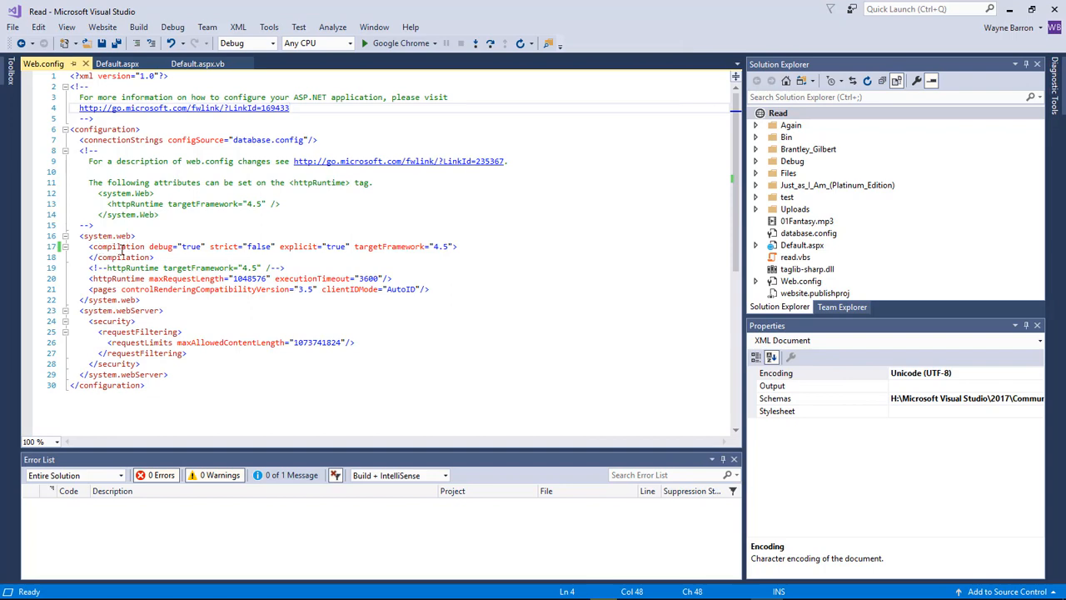
pyautogui.click(502, 242)
pyautogui.press('Return')
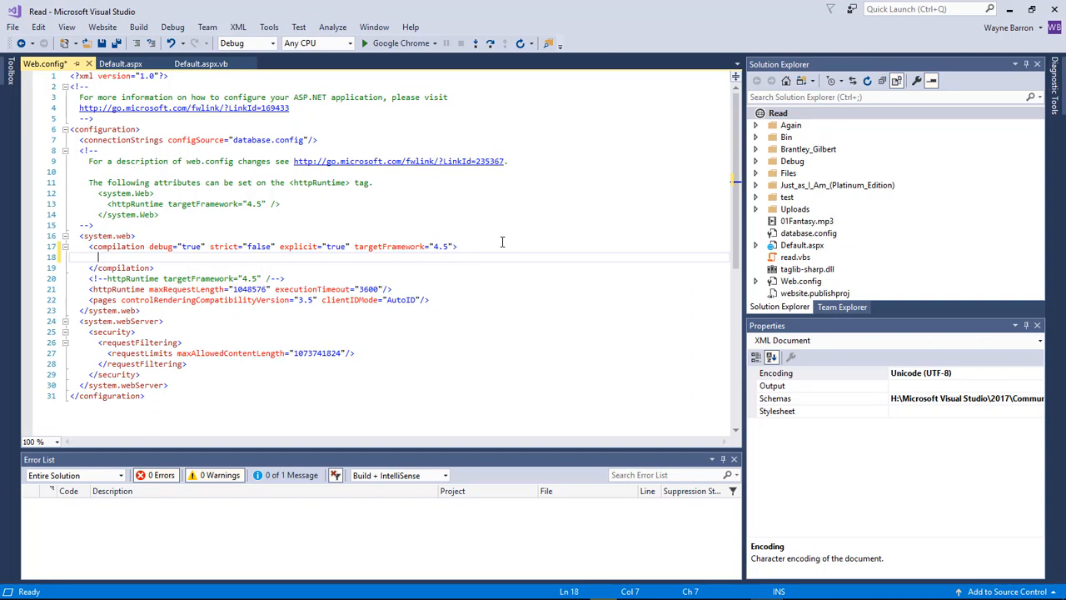
pyautogui.hotkey('ctrl', 'v')
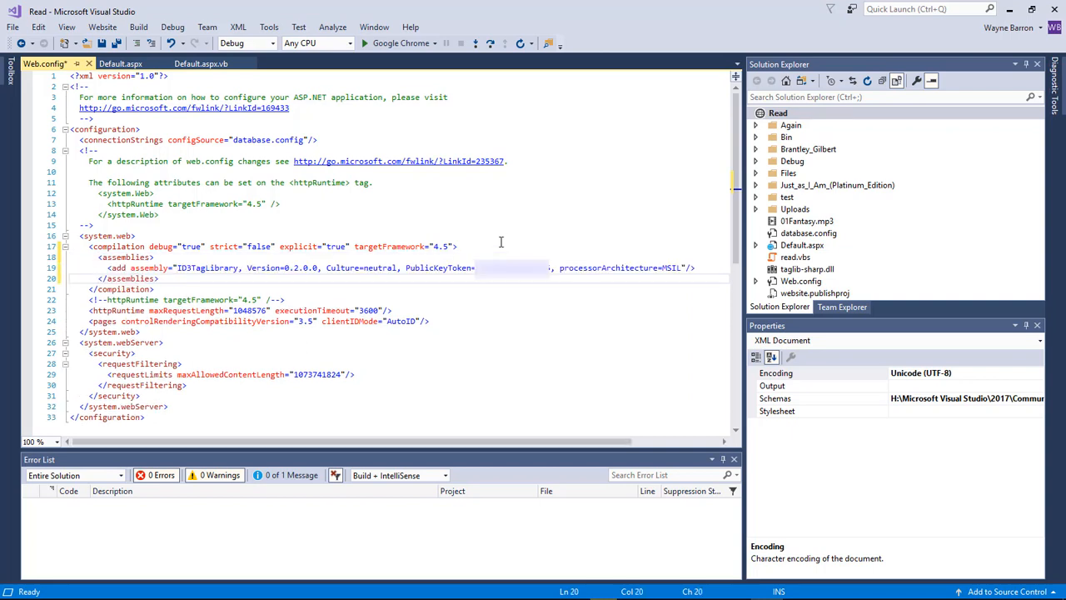
pyautogui.hotkey('ctrl', 's')
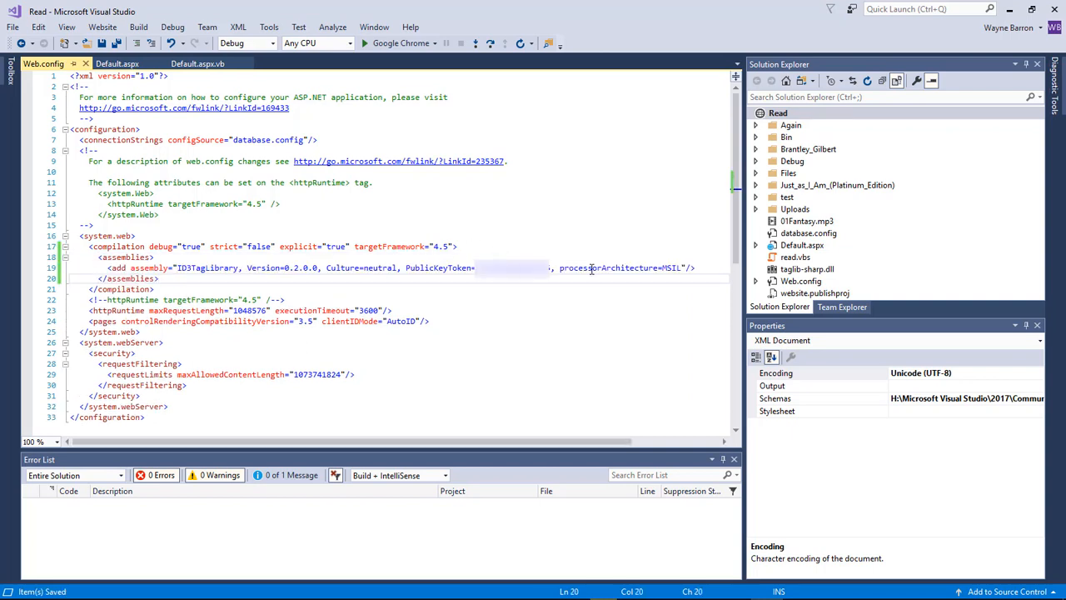
# - Reload default.aspx in Chrome so the upload form replaces the error, then return to Visual Studio
pyautogui.hotkey('alt', 'Tab')
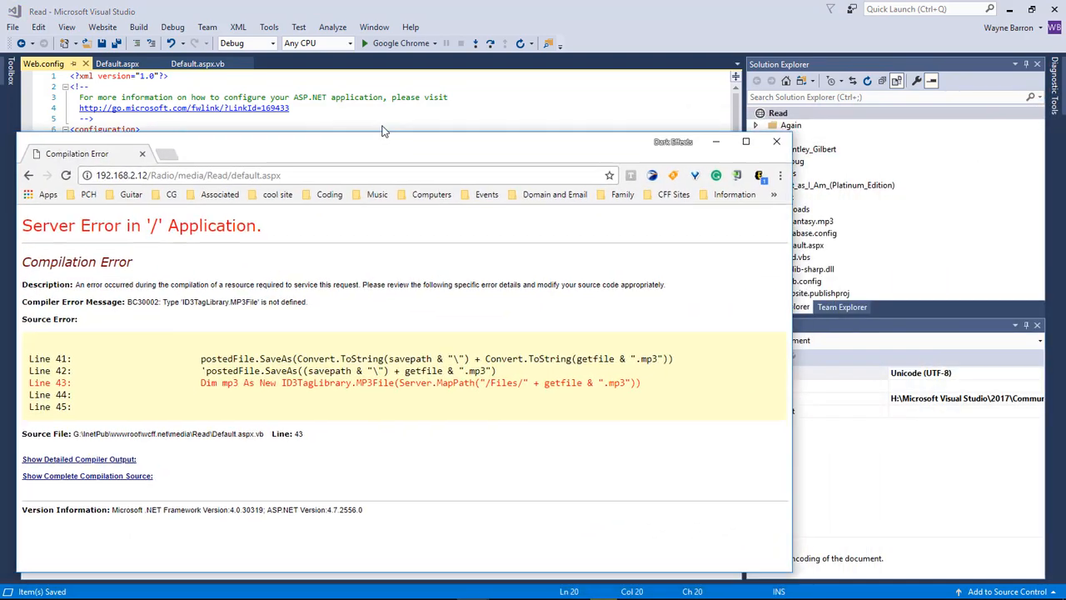
pyautogui.rightClick(508, 244)
pyautogui.click(555, 280)
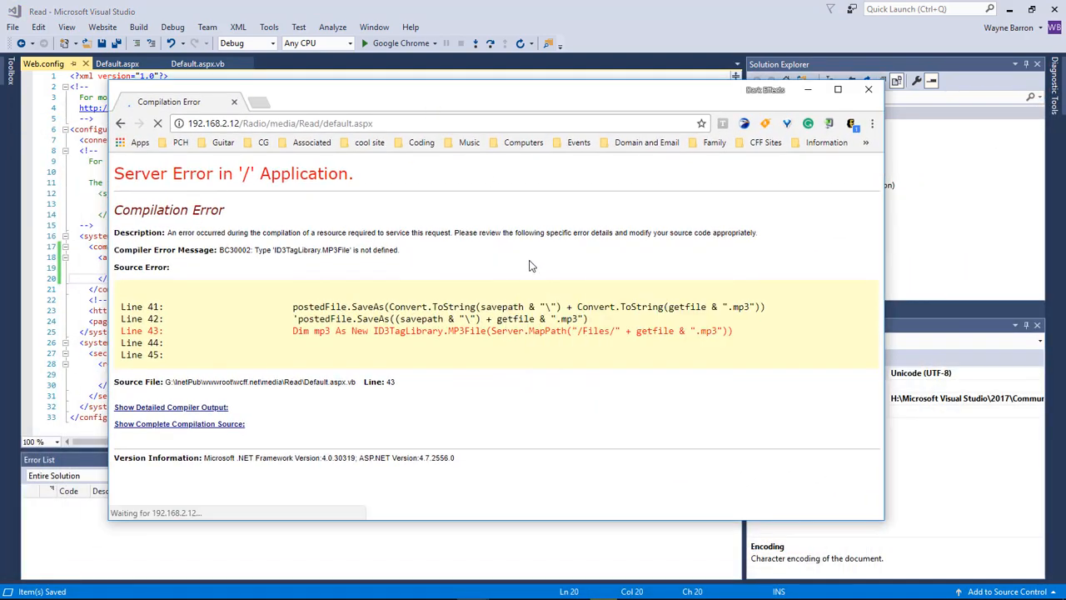
pyautogui.hotkey('alt', 'Tab')
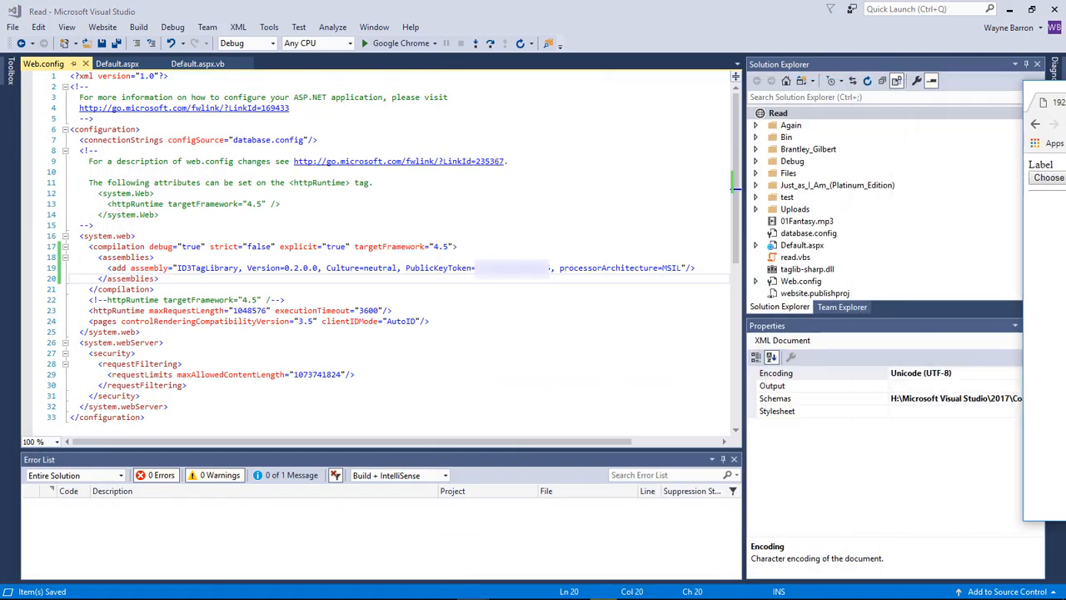